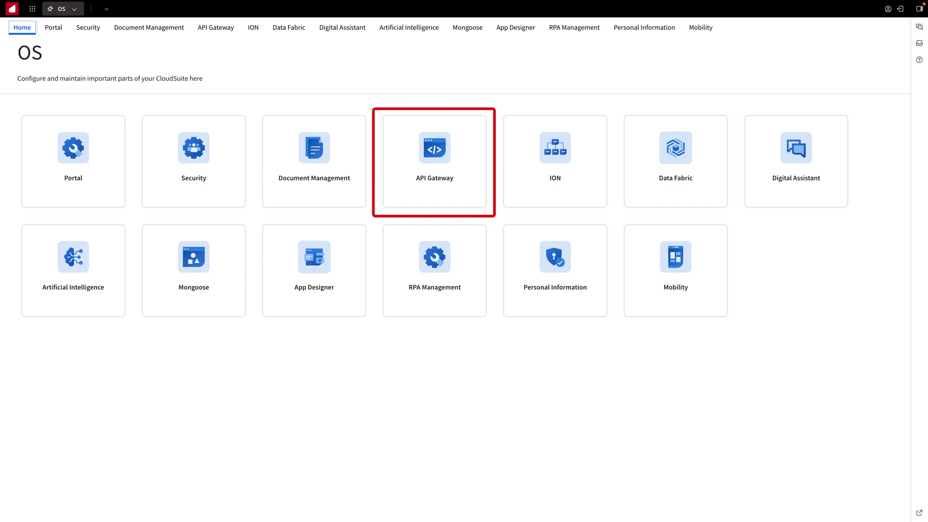
Step: Open the API Gateway tile from the Infor OS home page to see its Available APIs
click(434, 161)
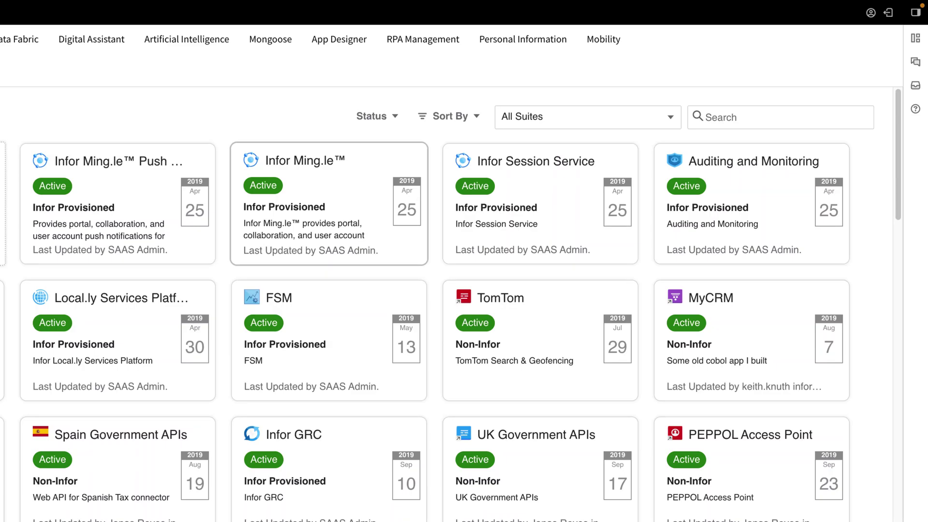
Step: Search the available APIs for 'Infor ION' and open the Infor ION suite's endpoints
click(706, 118)
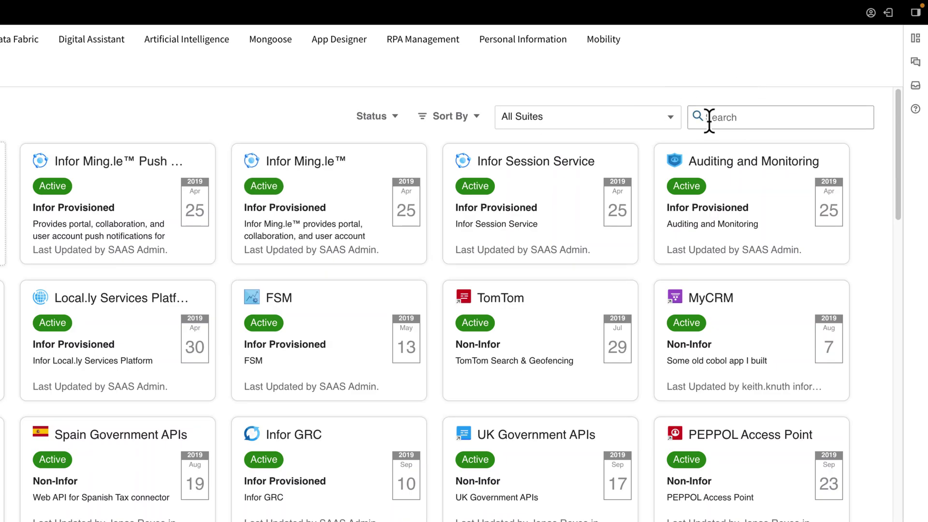
text(Infor )
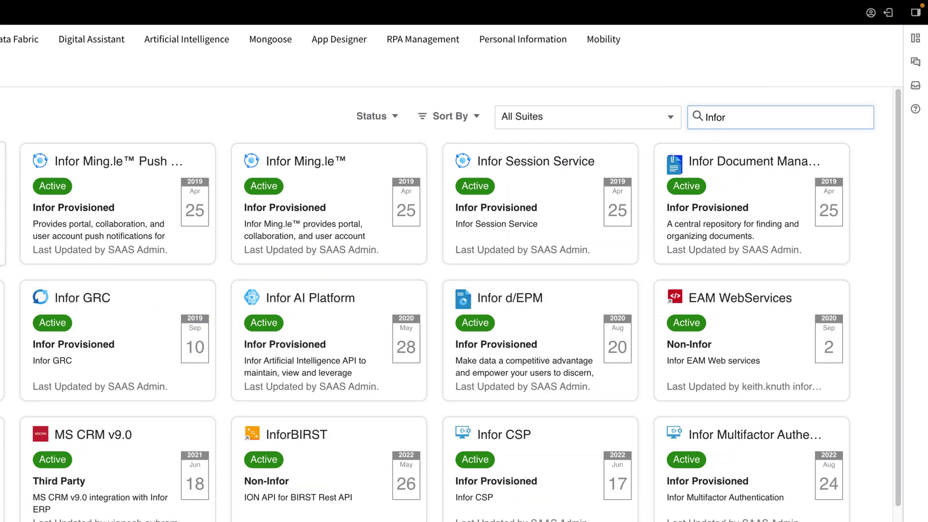
text(ION)
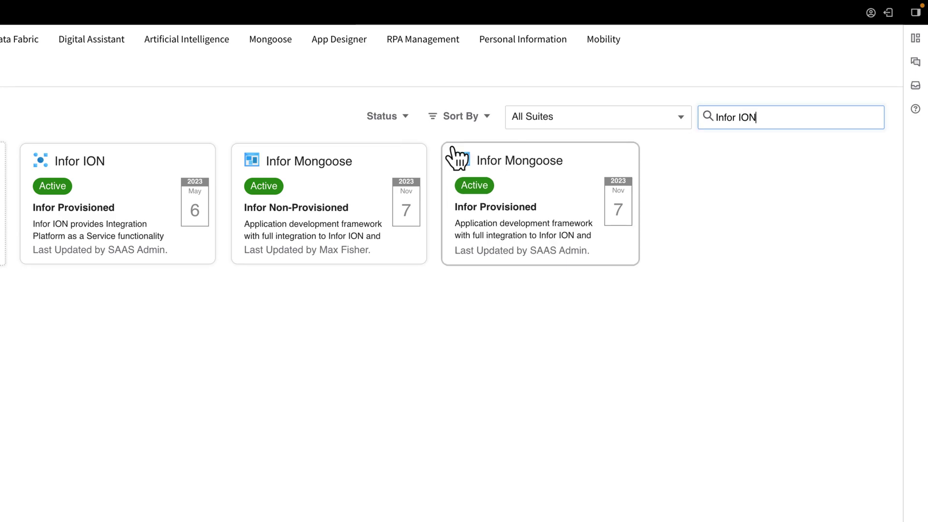
click(121, 202)
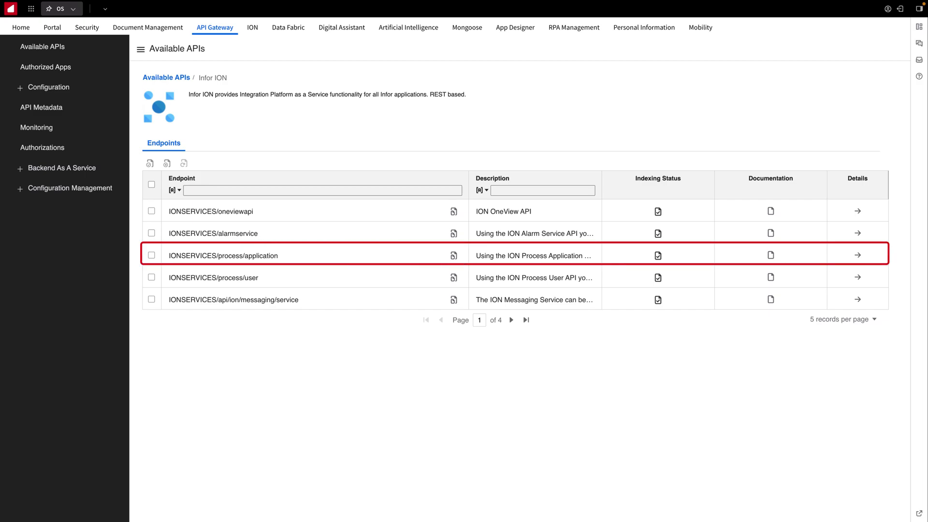
Step: Open the documentation for the IONSERVICES/process/application endpoint
click(771, 256)
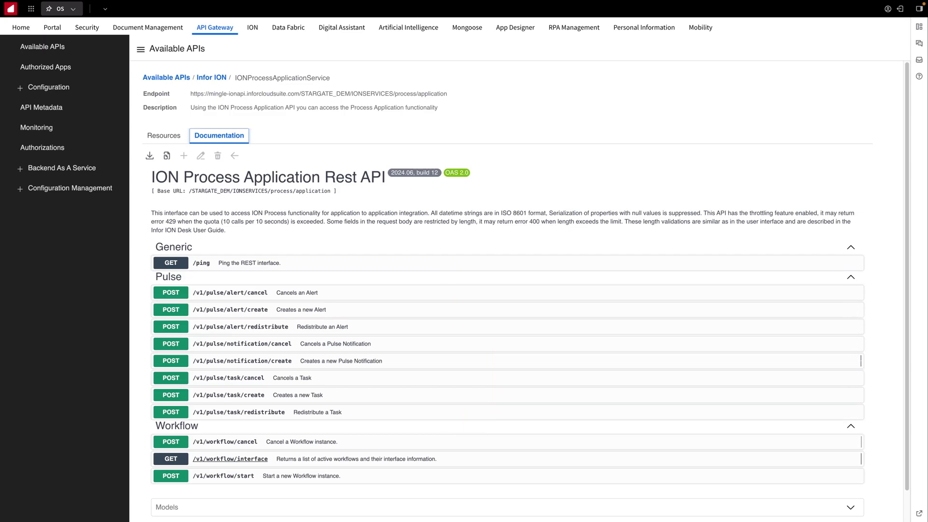
Step: Expand POST /v1/workflow/start and switch it into Try it out mode
click(224, 477)
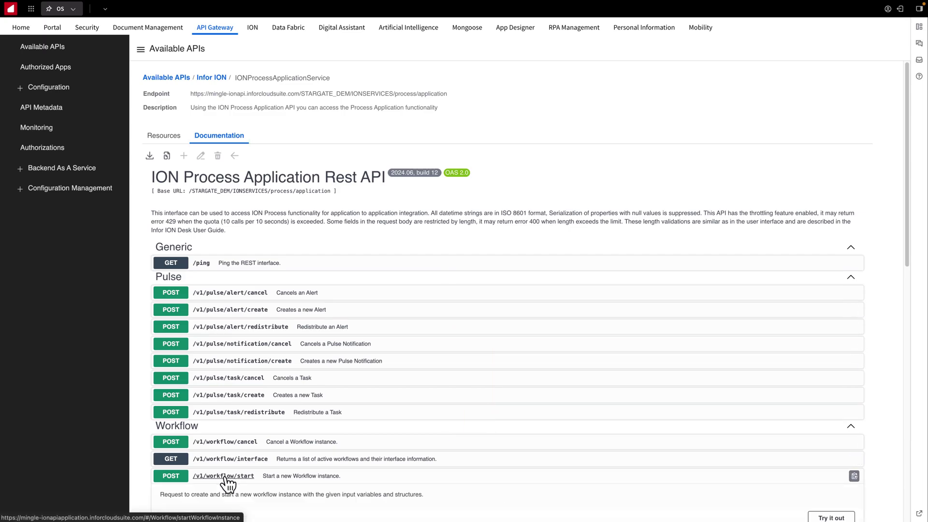
scroll(227, 481, down, 4)
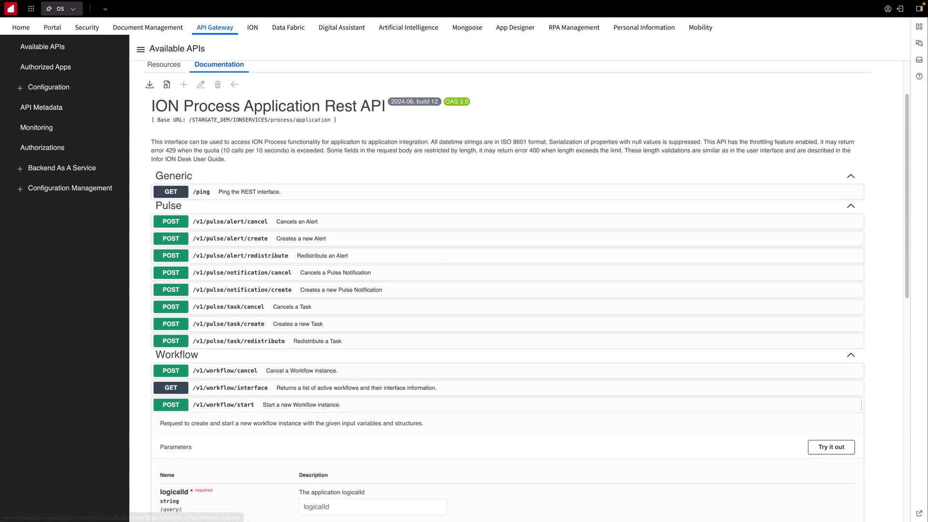
scroll(530, 289, down, 4)
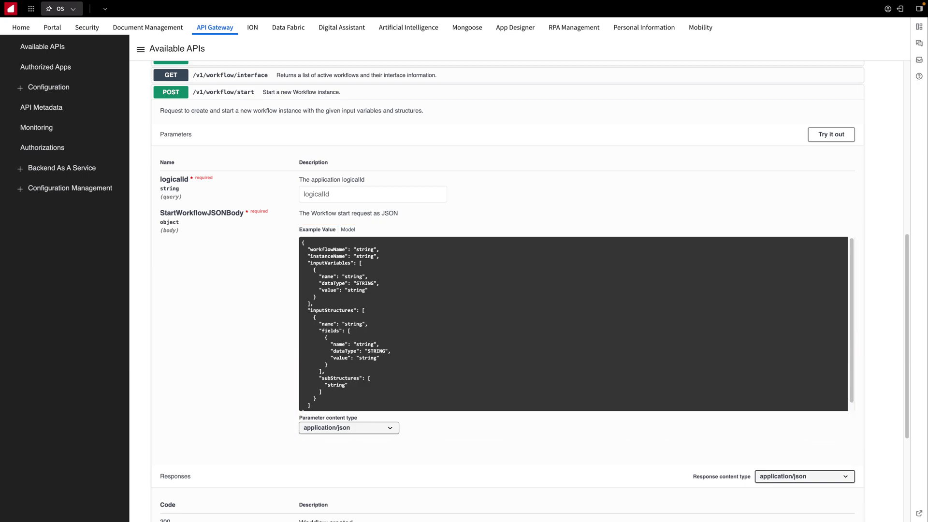
click(831, 134)
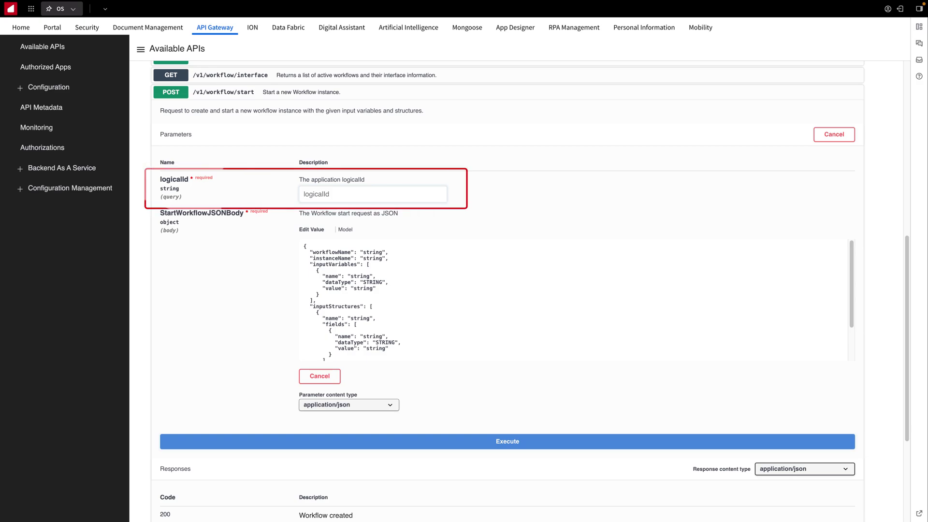
Step: Set logicalId to lid://infor.iondesk.iondesk and replace the example body with the WF_DEMO TestInstance JSON
click(372, 193)
text(lid://infor.iondesk.iondesk)
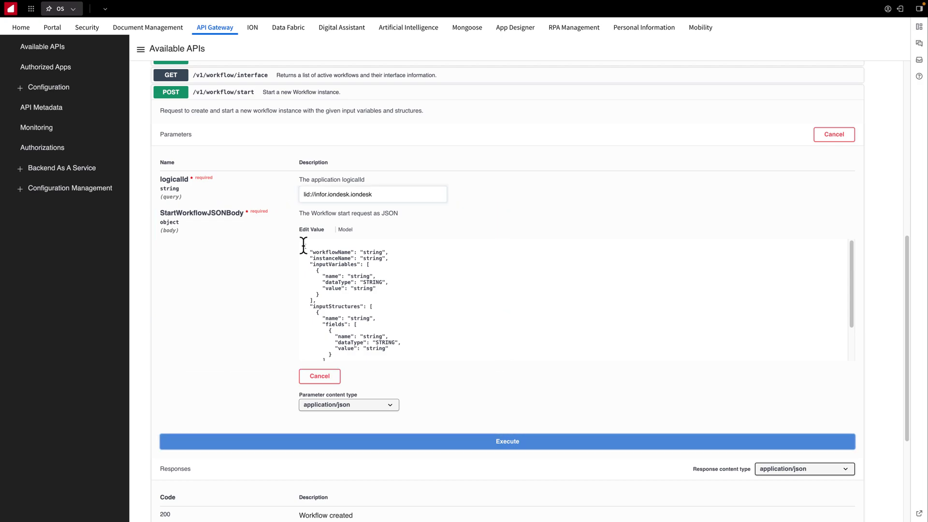
drag(303, 245, 396, 386)
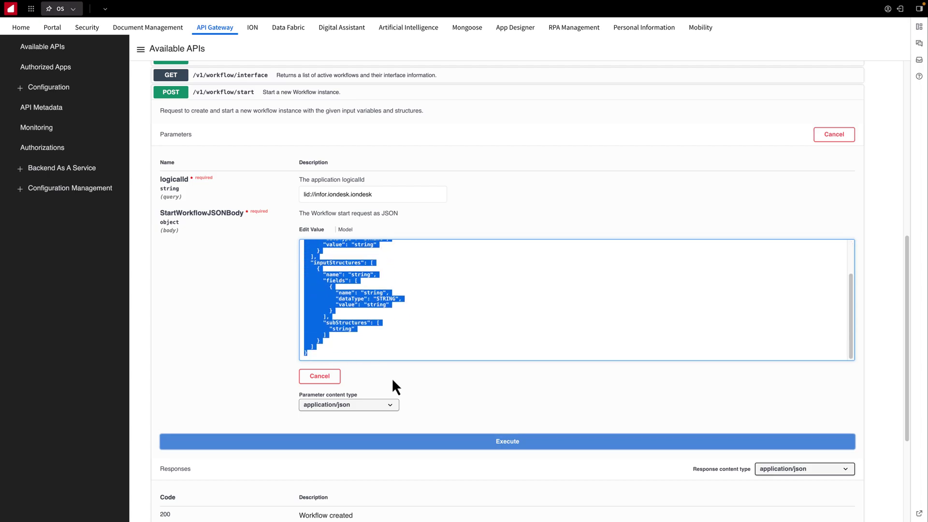
key(super+c)
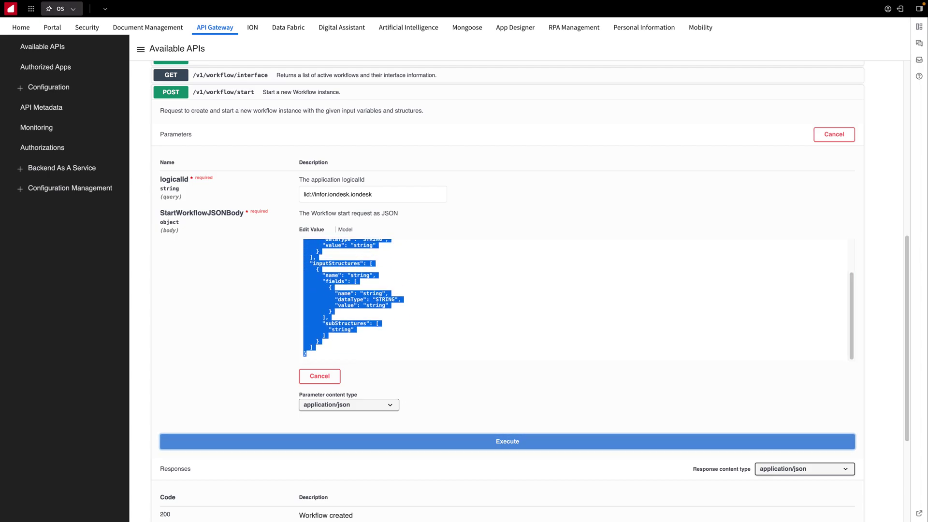
right_click(312, 269)
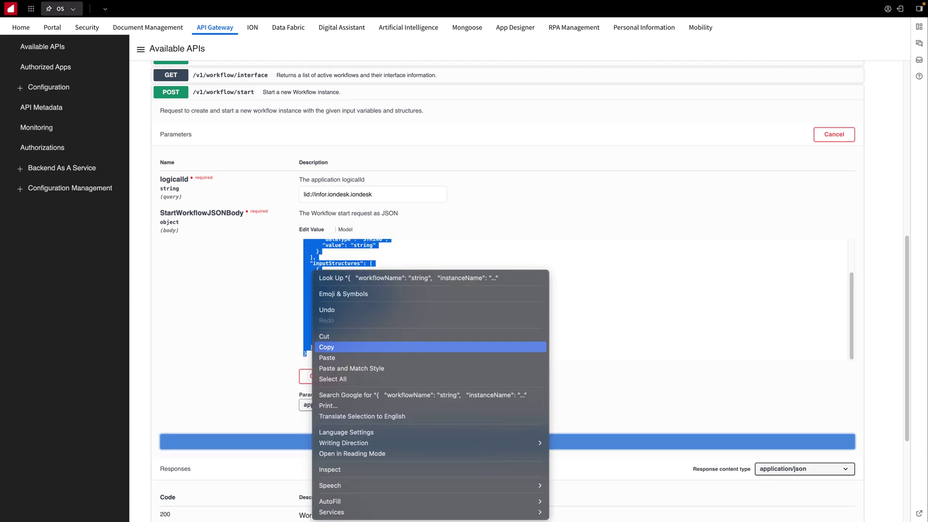
click(326, 357)
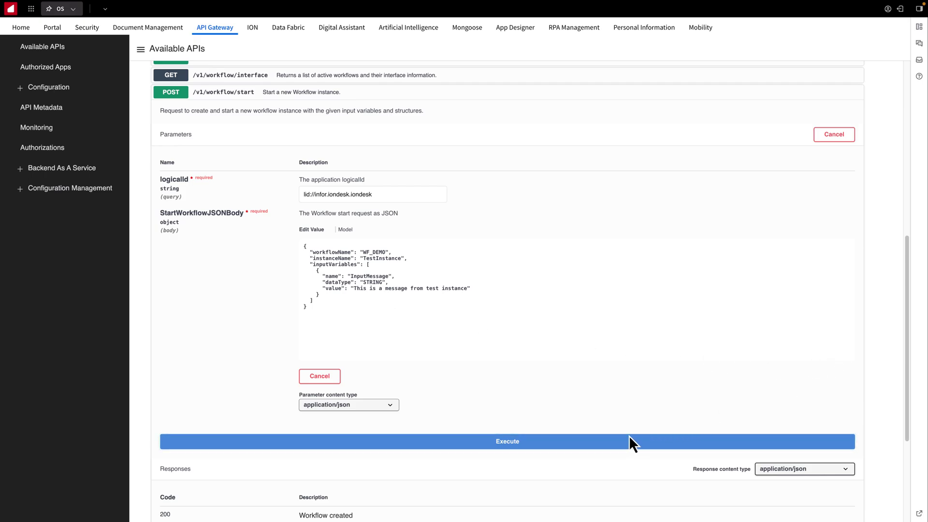
Step: Execute the workflow start request and review the curl command, request URL and 200 response
click(583, 446)
scroll(648, 370, down, 1)
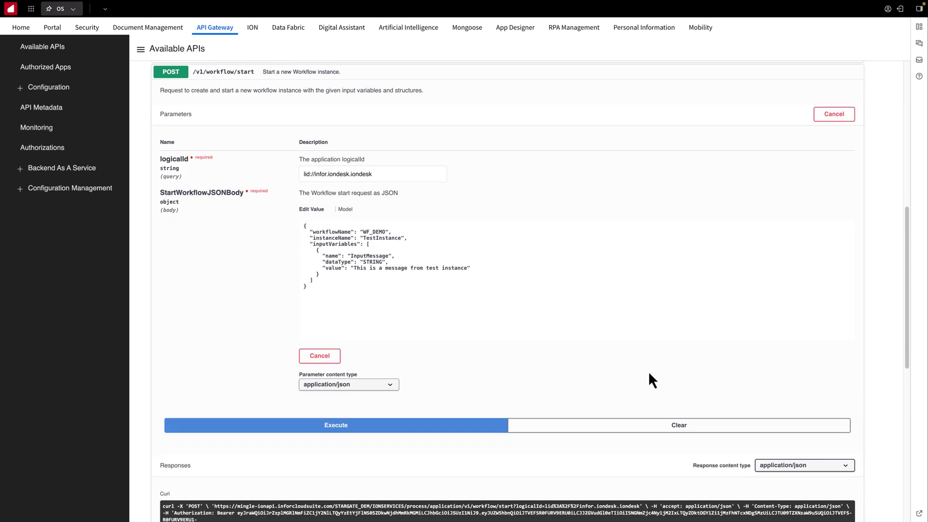
scroll(649, 373, down, 3)
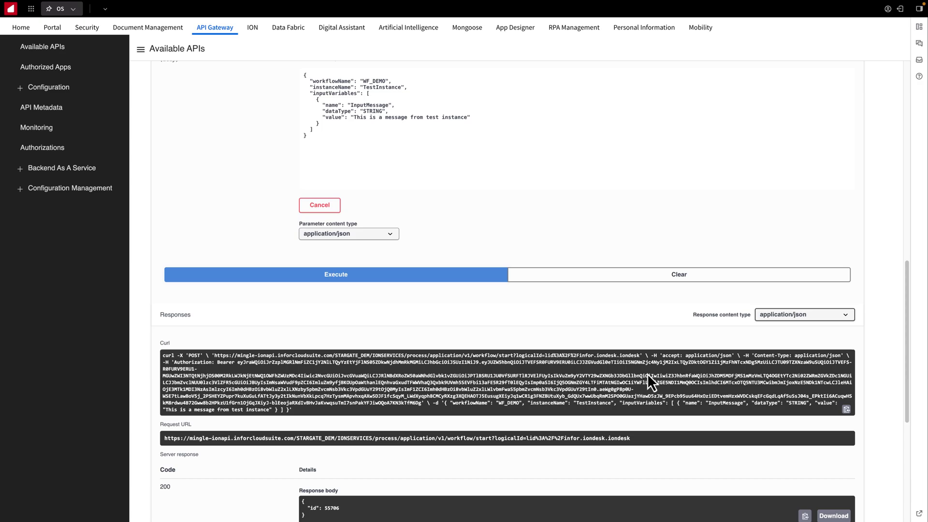
scroll(647, 373, down, 3)
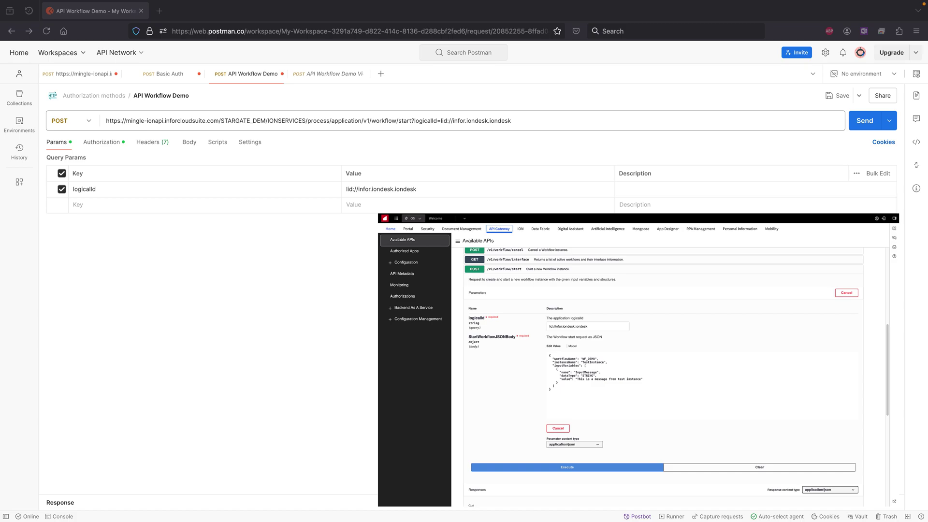
Step: In Postman, keep the API Workflow Demo request as POST and show its Authorization settings
click(898, 461)
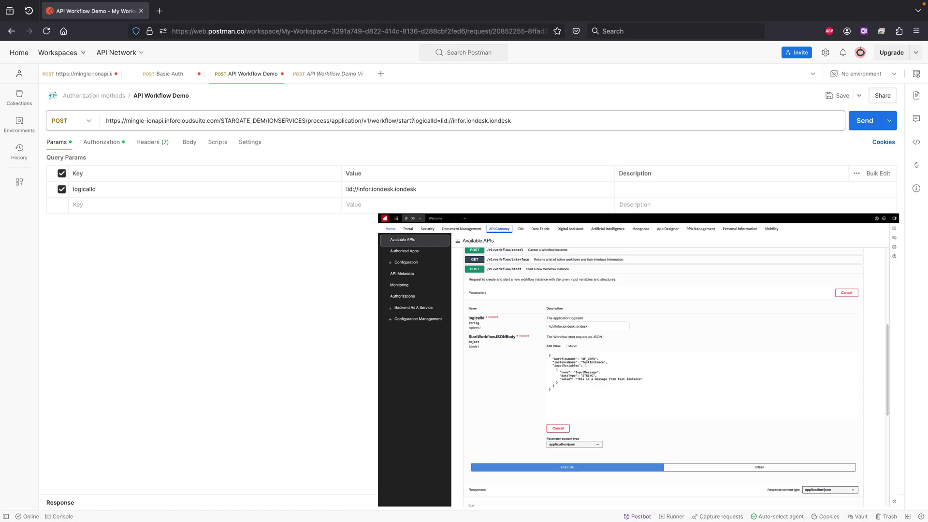
click(90, 122)
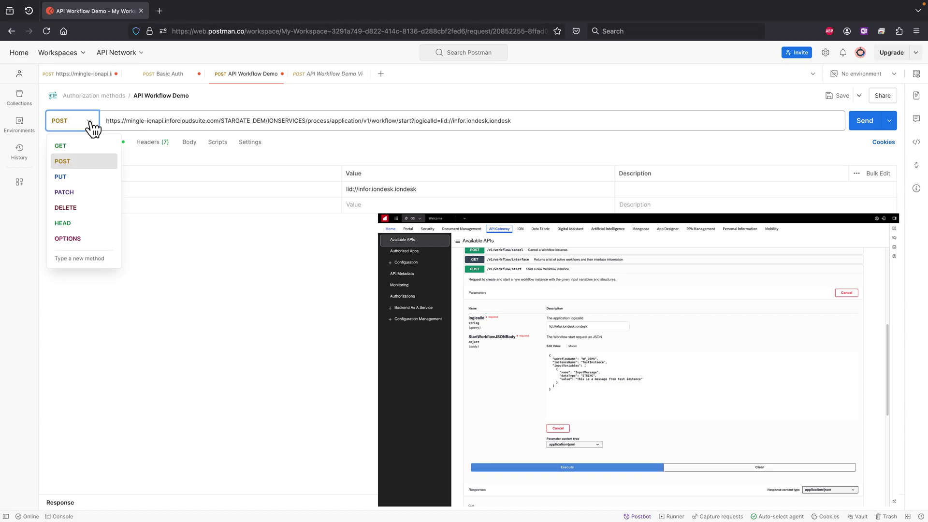
click(93, 127)
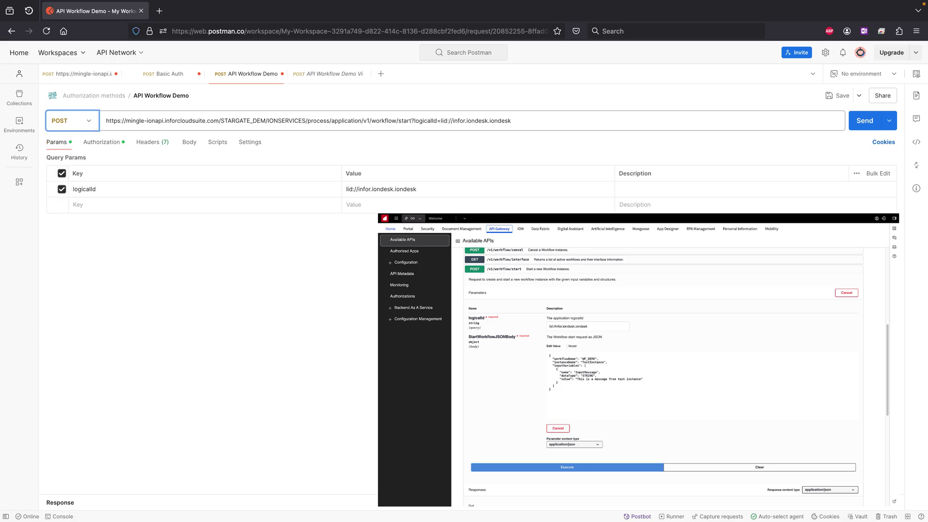
click(887, 406)
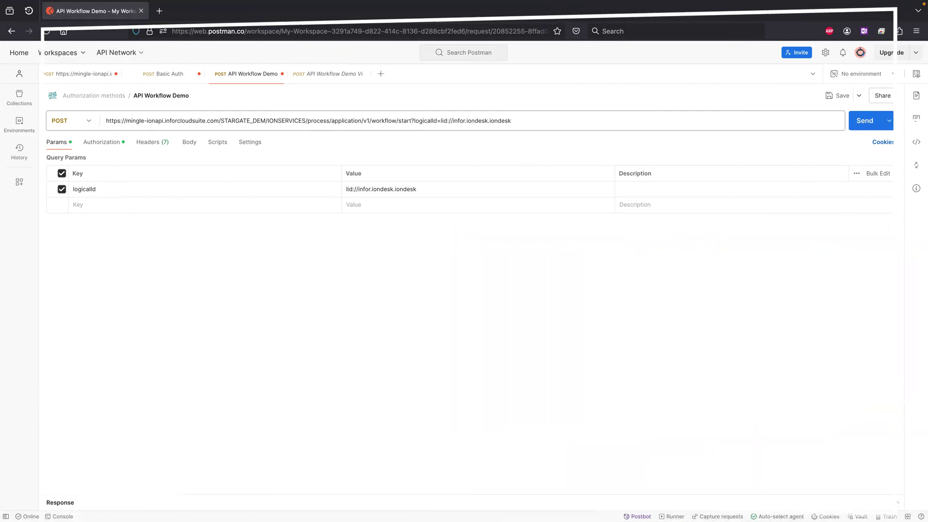
click(101, 142)
Step: Keep OAuth 2.0 authorization data in Request Headers and request a new access token
click(188, 177)
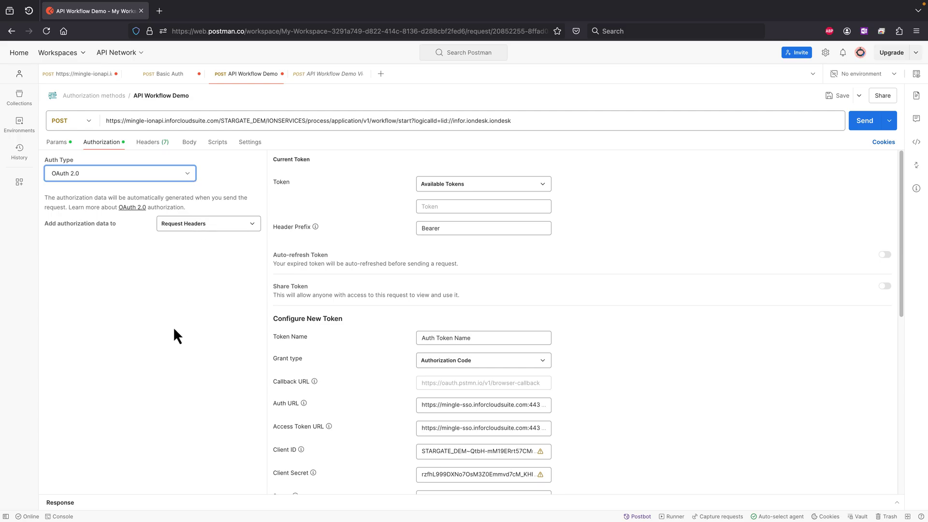
click(252, 224)
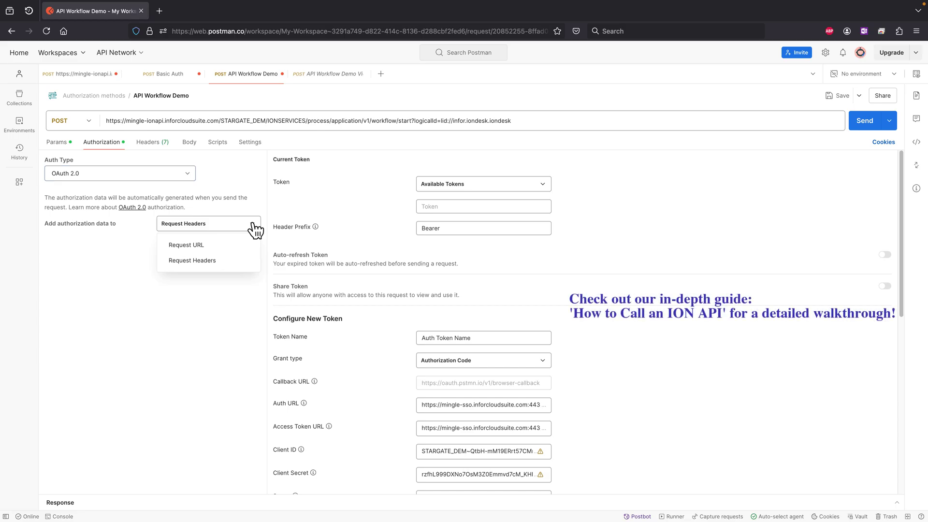
click(255, 230)
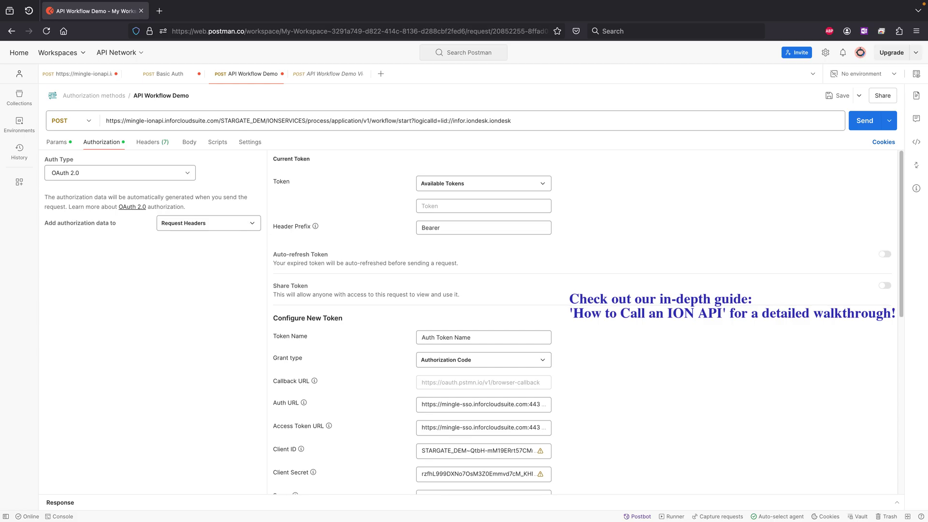
scroll(474, 322, down, 2)
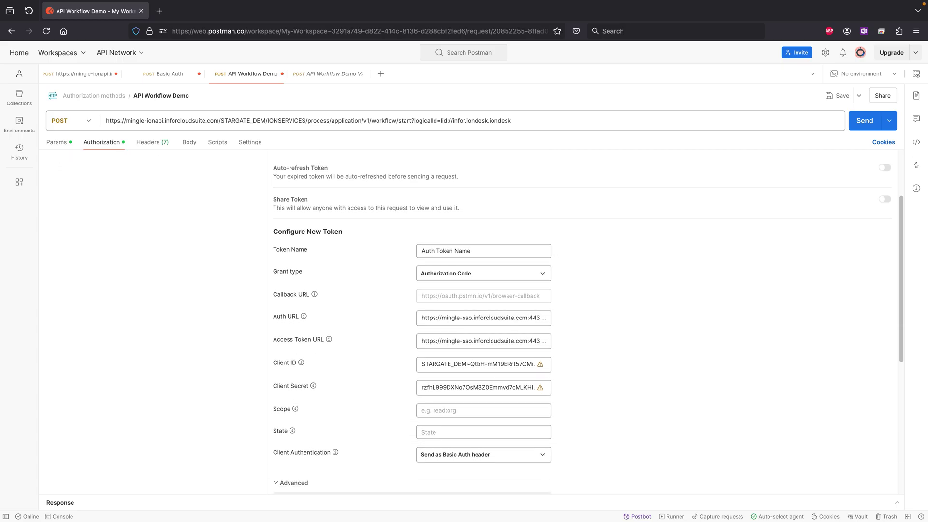
scroll(474, 322, down, 6)
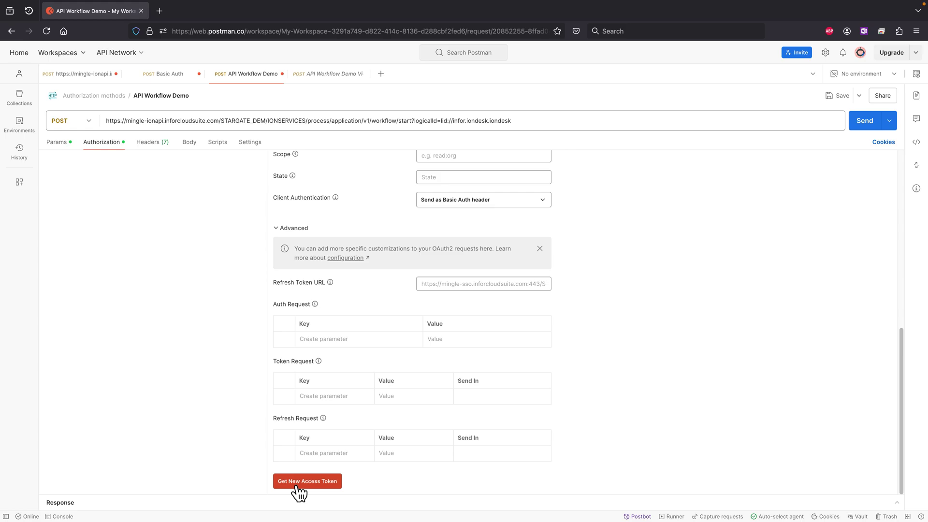
click(296, 486)
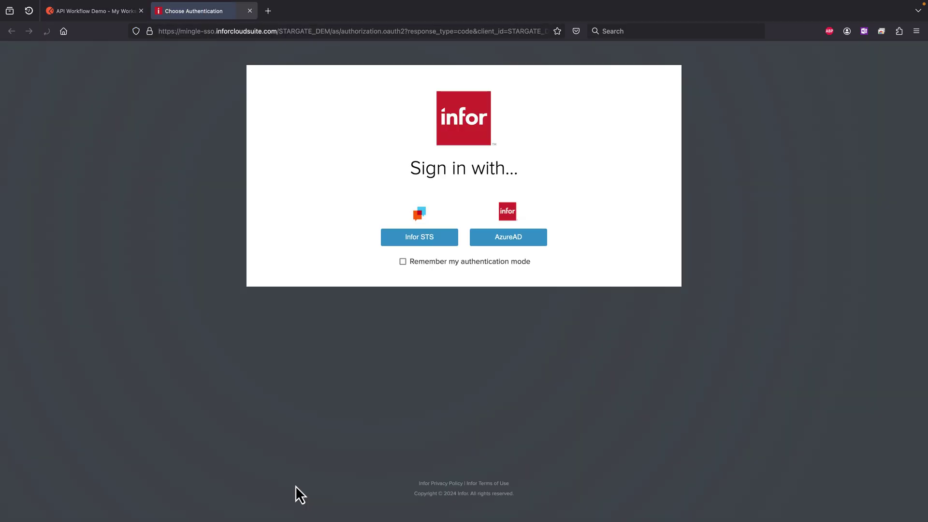
Step: Sign in with AzureAD, stay signed in, and allow the app access to the tenant
click(507, 239)
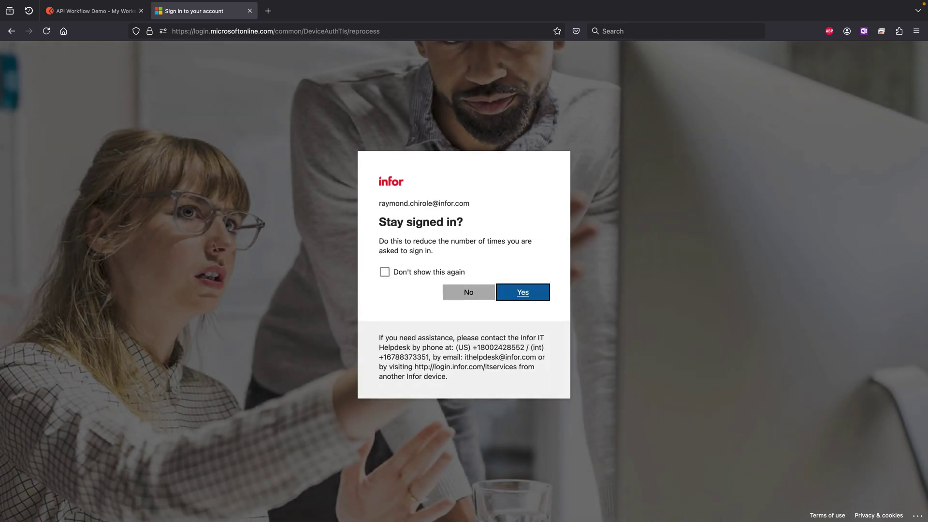
key(Return)
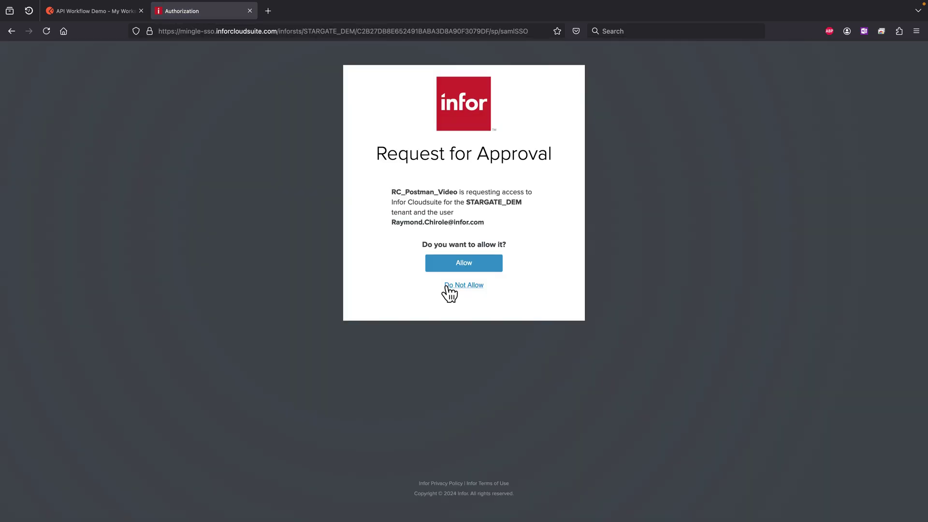
click(471, 265)
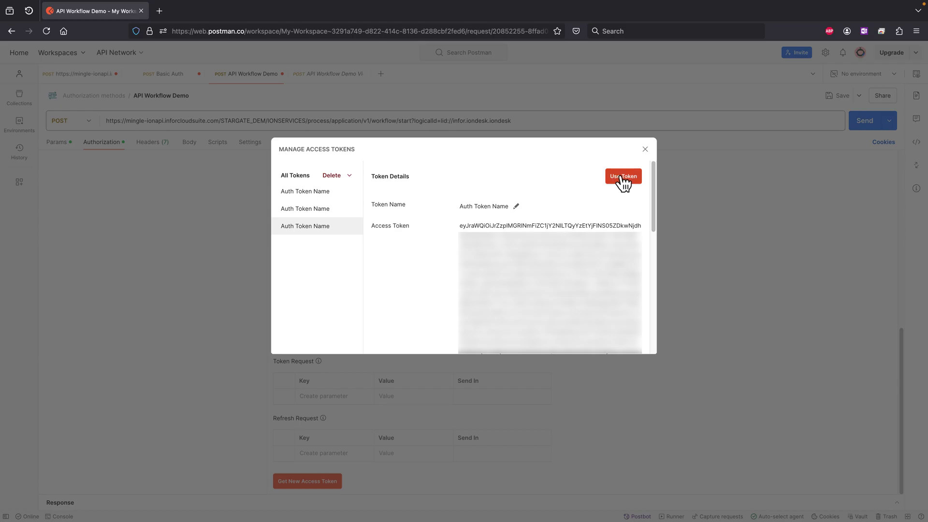
Step: Apply the Auth Token Name token to the request and view its headers
click(623, 177)
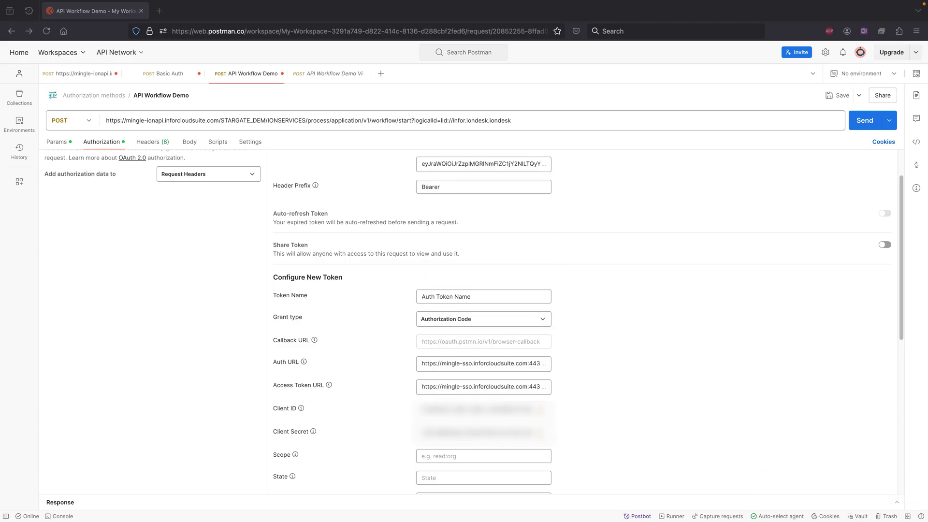
click(152, 141)
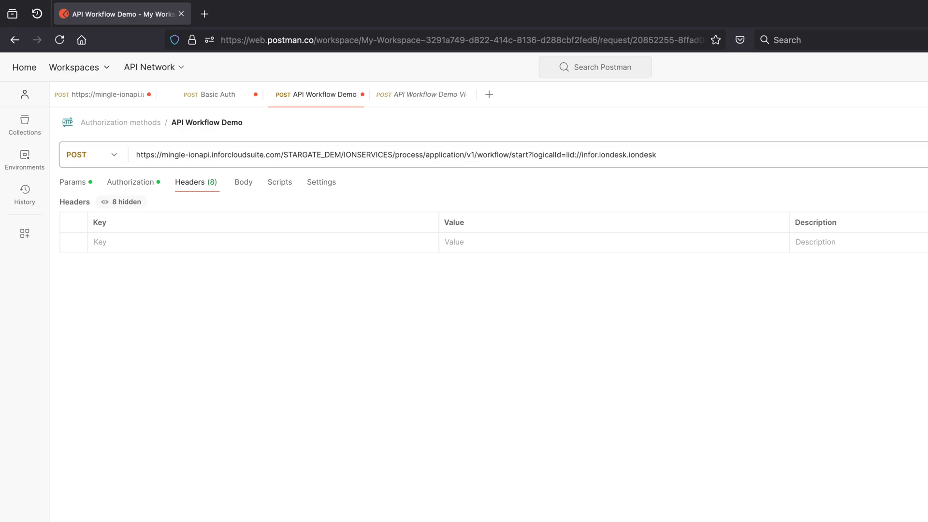
Step: Give the request a raw JSON body that starts WF_DEMO as TestInstance
click(243, 183)
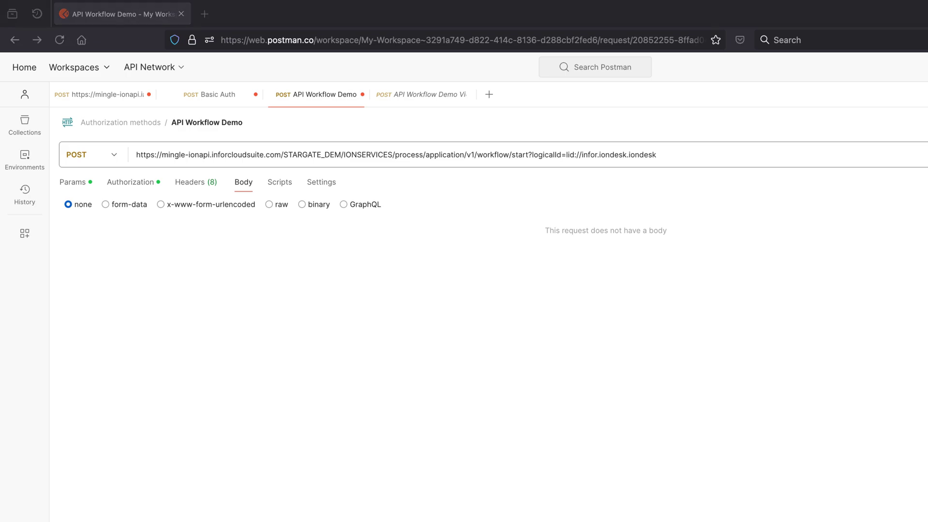
click(270, 204)
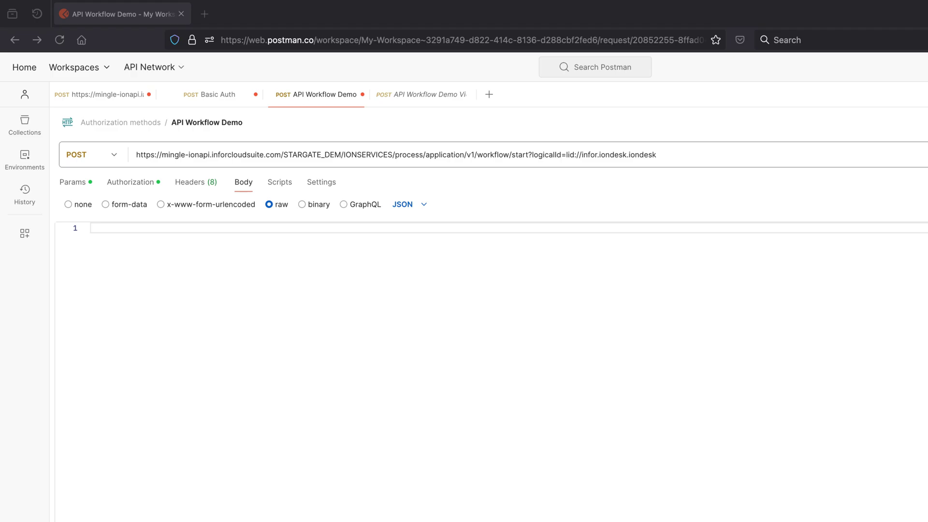
click(95, 228)
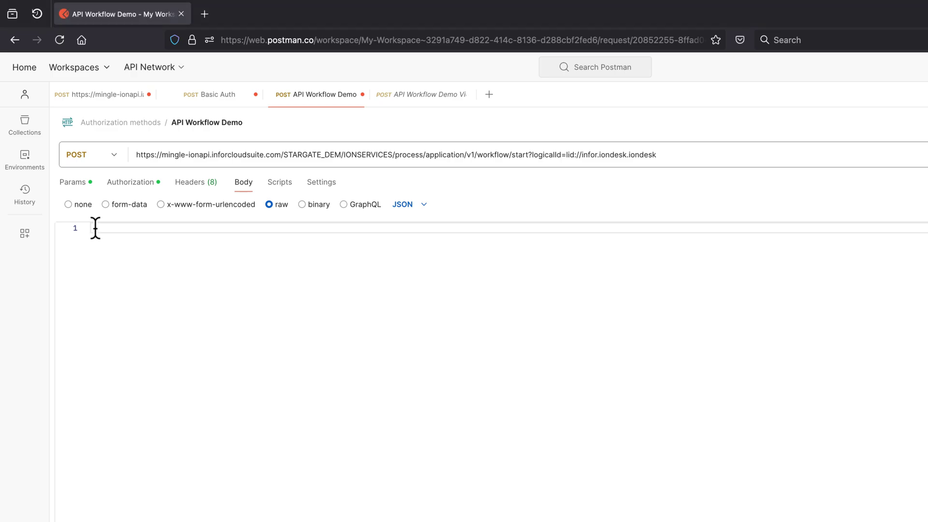
text({   "workflowName": "WF_DEMO",   "instanceName": "TestInstance",   "inputVariables": [     {       "name": "InputMessage",       "dataType": "STRING",       "value": "This is a message from test instance"     }   ] })
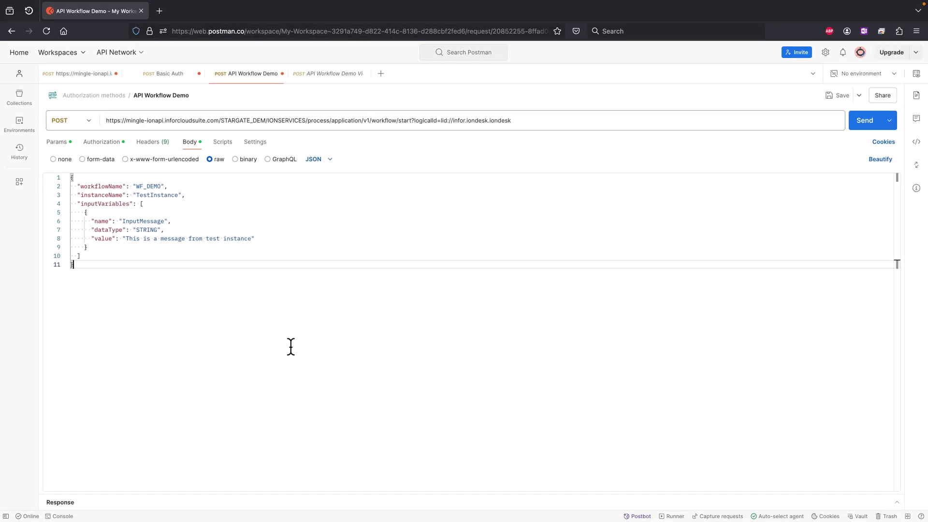
Step: Send the request and confirm the 200 OK response with instance id 55710
click(862, 124)
click(864, 125)
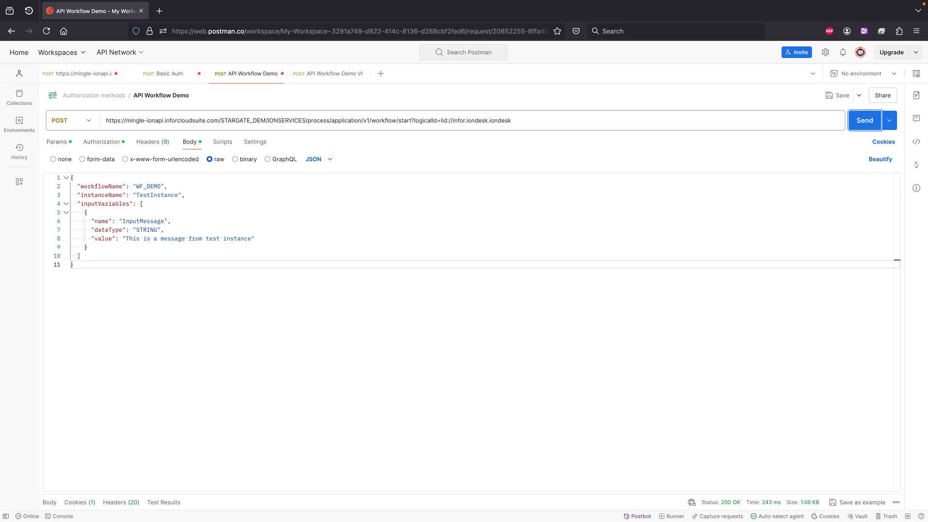
click(49, 502)
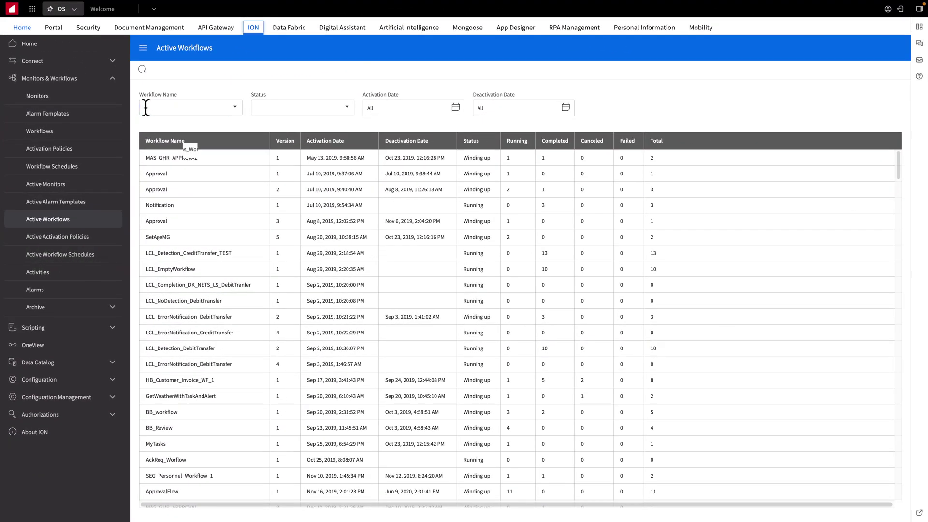
Step: Filter Active Workflows to WF_DEMO and list version 4's instances, including TestInstance 55710
click(146, 107)
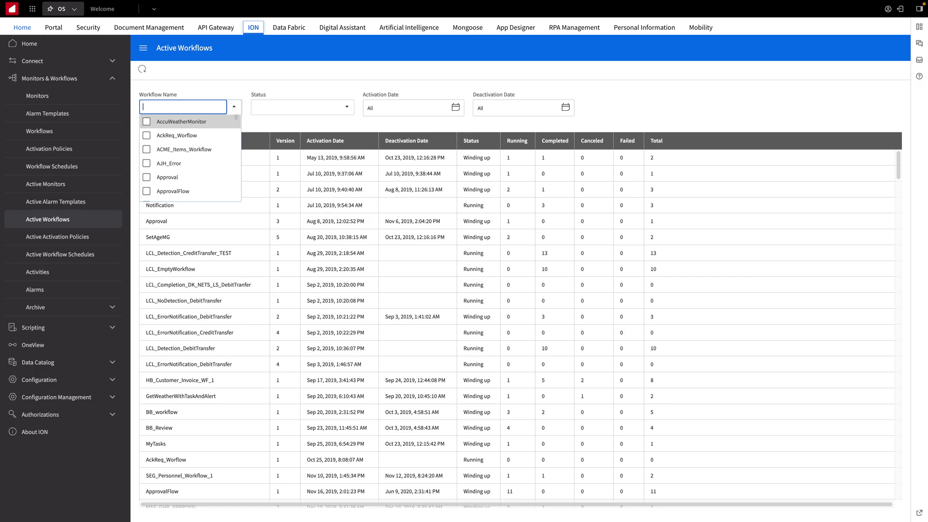
text(WF)
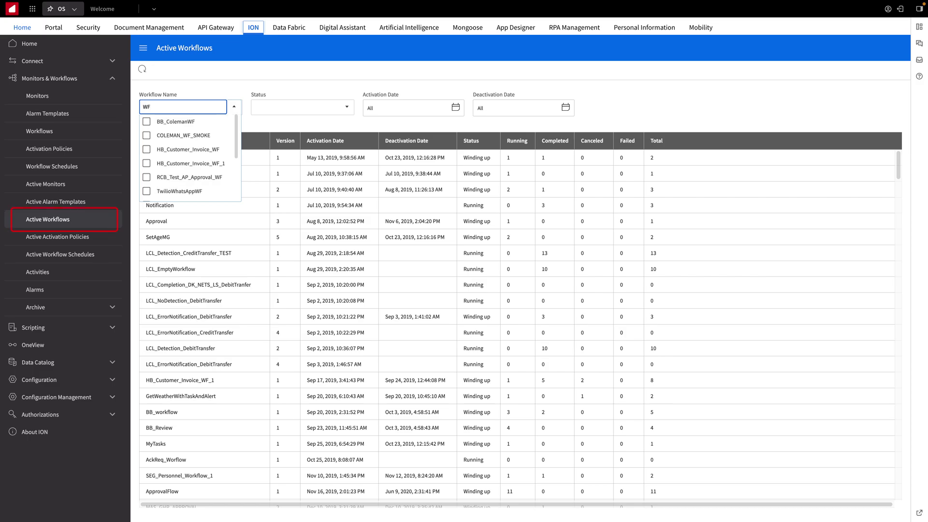
text(_)
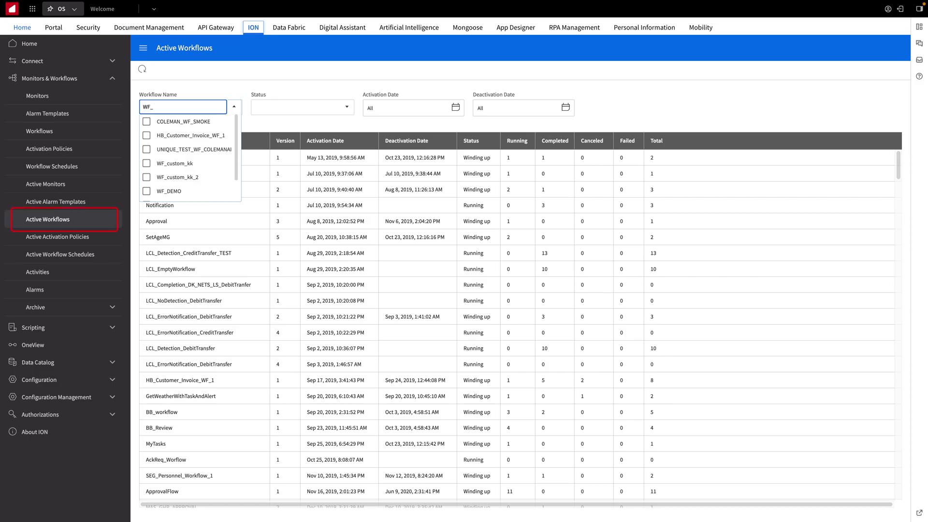
text(D)
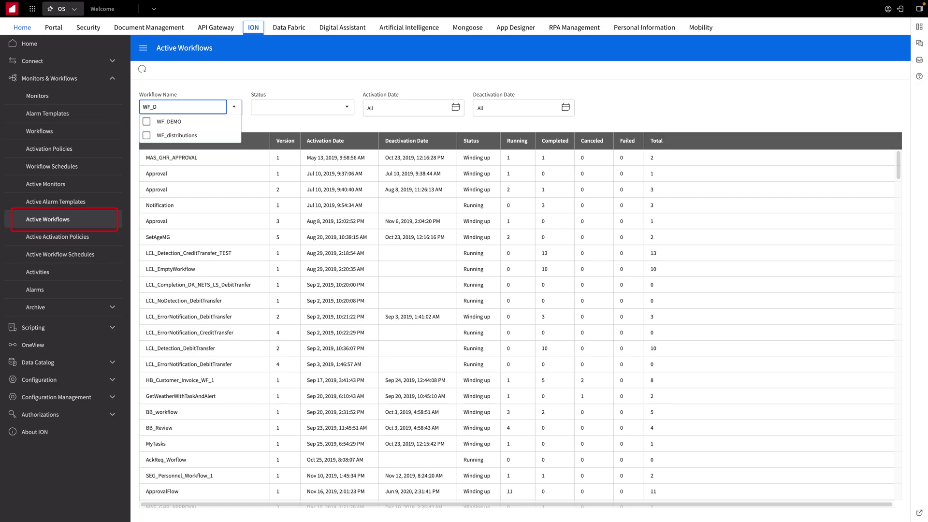
click(148, 124)
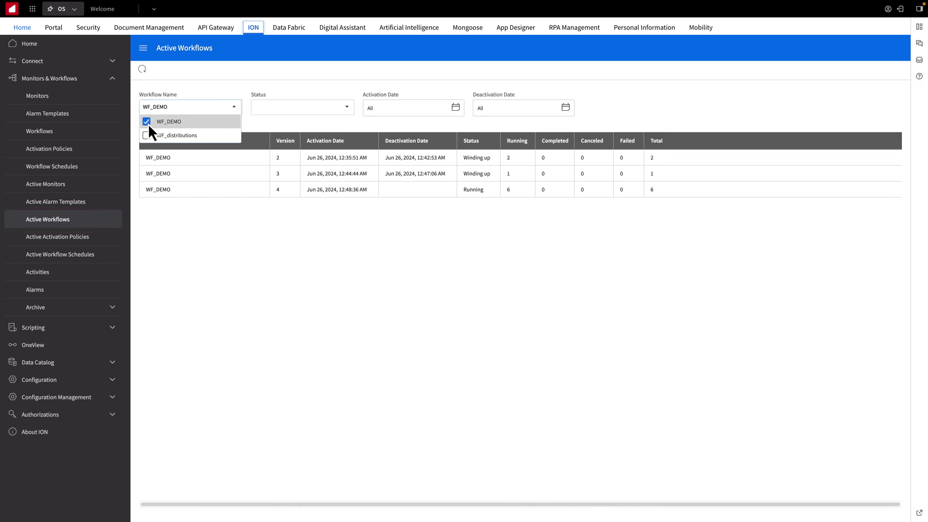
click(176, 223)
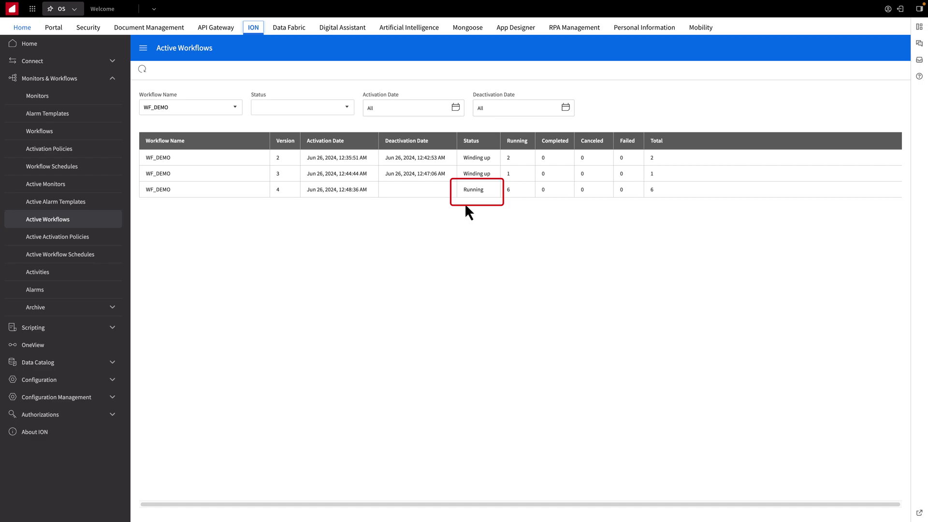
click(177, 191)
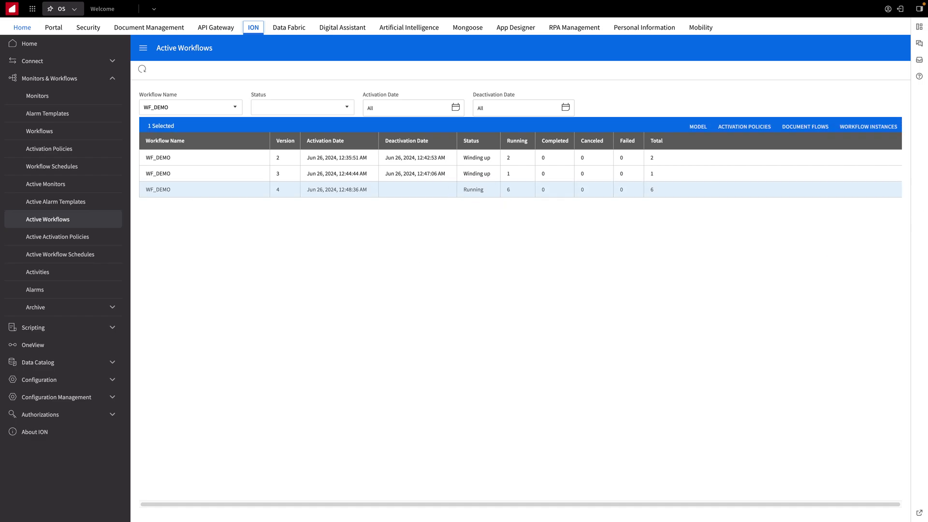
click(867, 127)
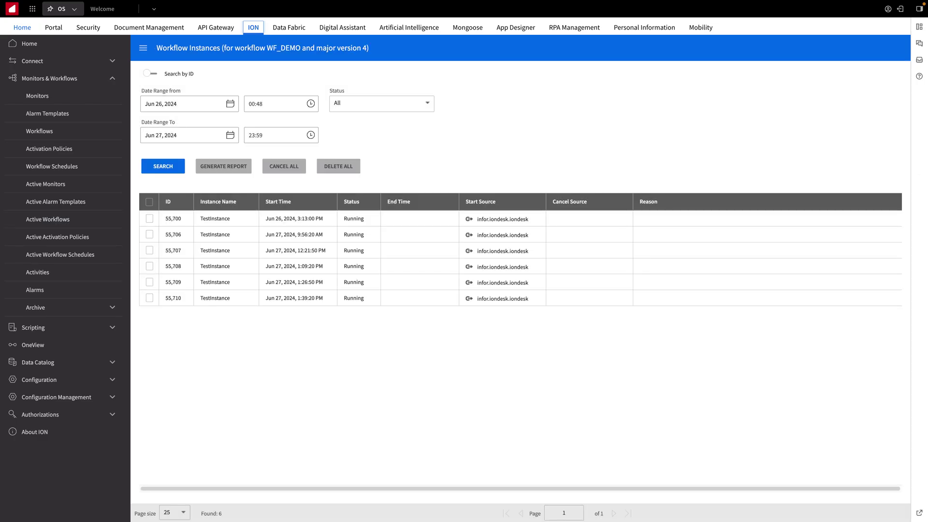